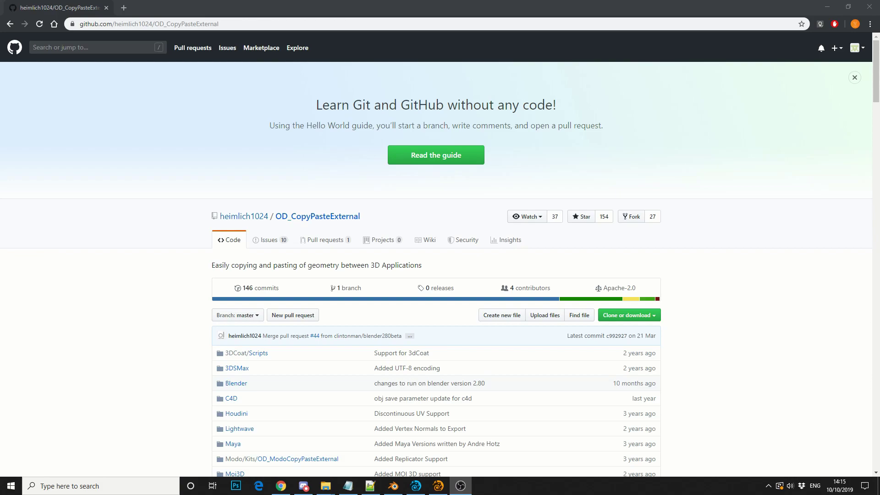
- Open Blender's Preferences at the Add-ons section
scroll(589, 355, "down", 9)
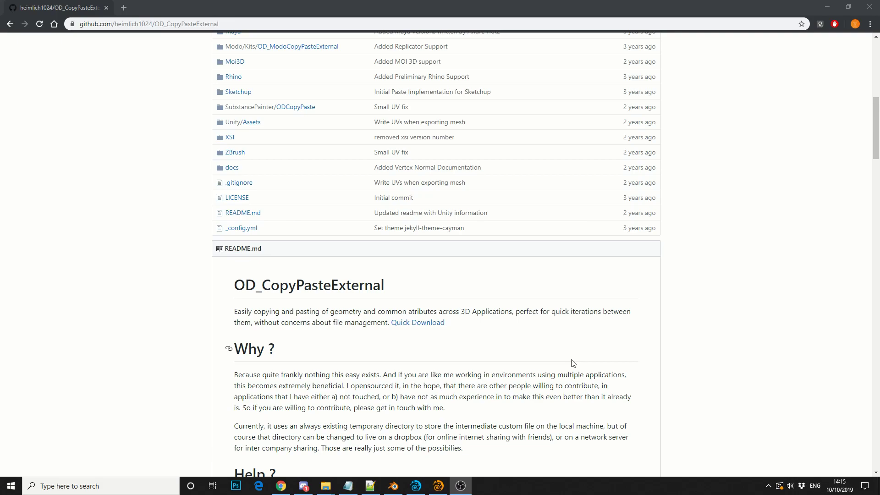
scroll(559, 359, "up", 8)
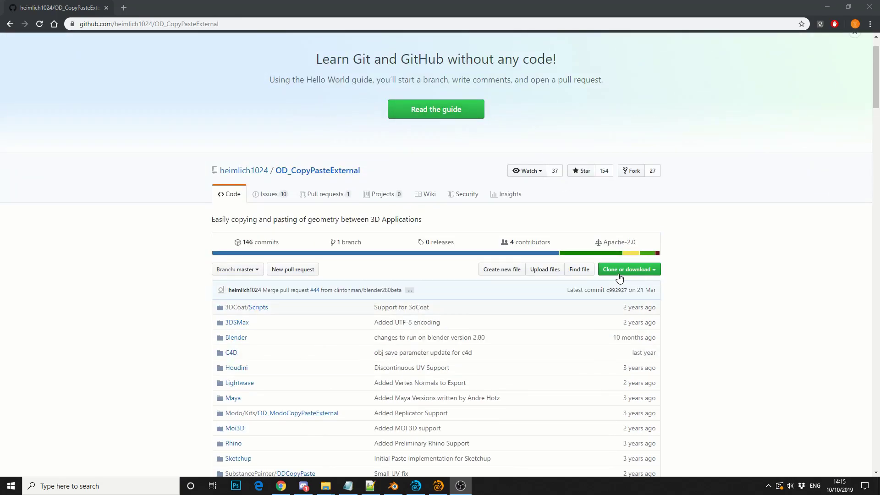
scroll(762, 337, "down", 4)
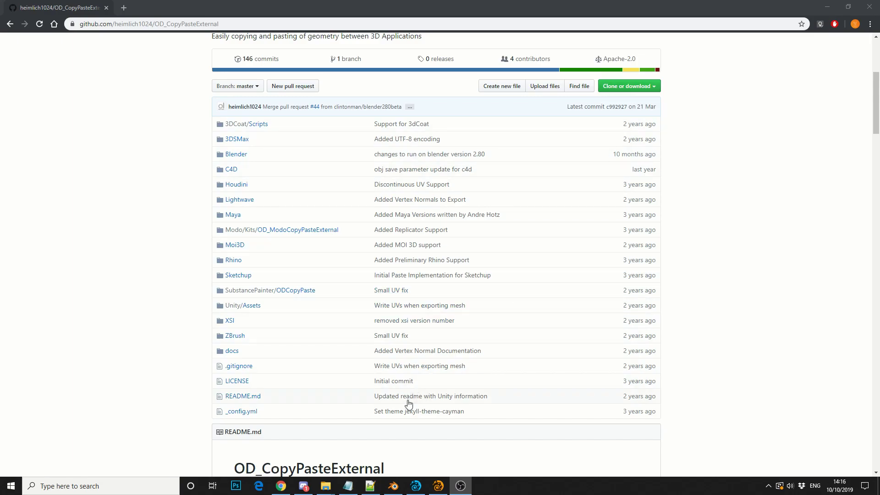
left_click(392, 486)
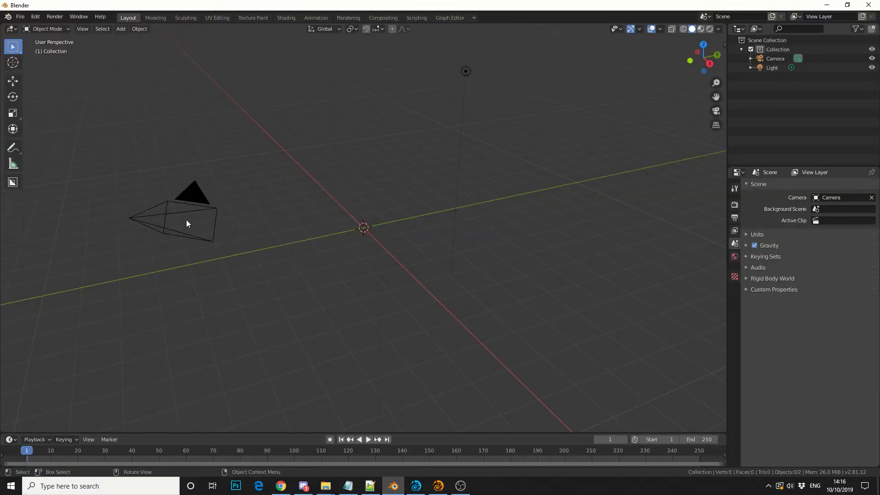
left_click(36, 18)
left_click(68, 153)
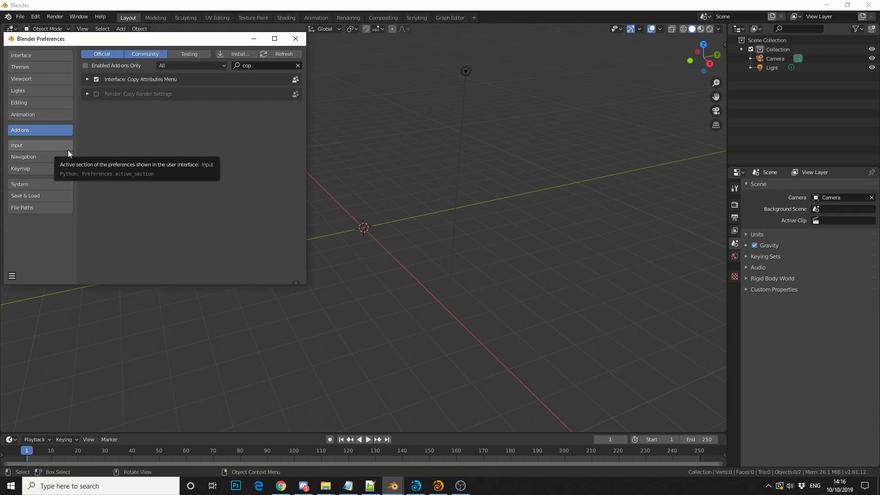
- Install BLENDER_ExportToExternal.py and enable the Copy To External add-on
left_click(225, 58)
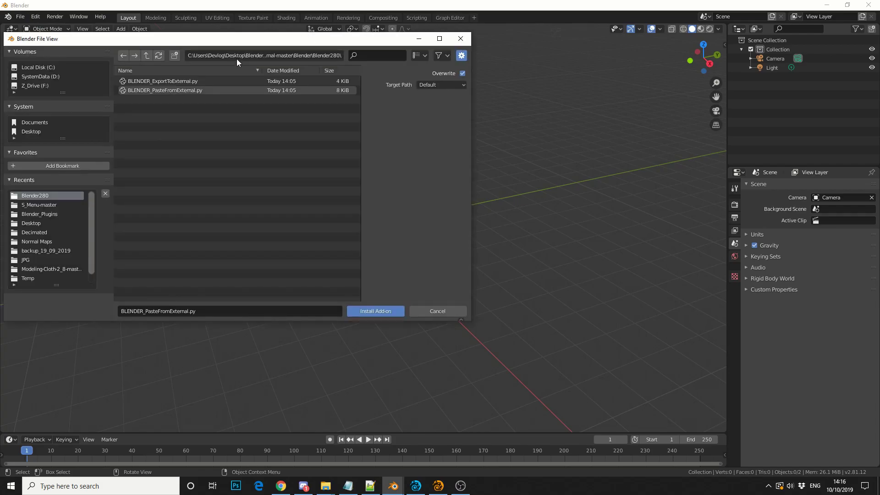
left_click(192, 81)
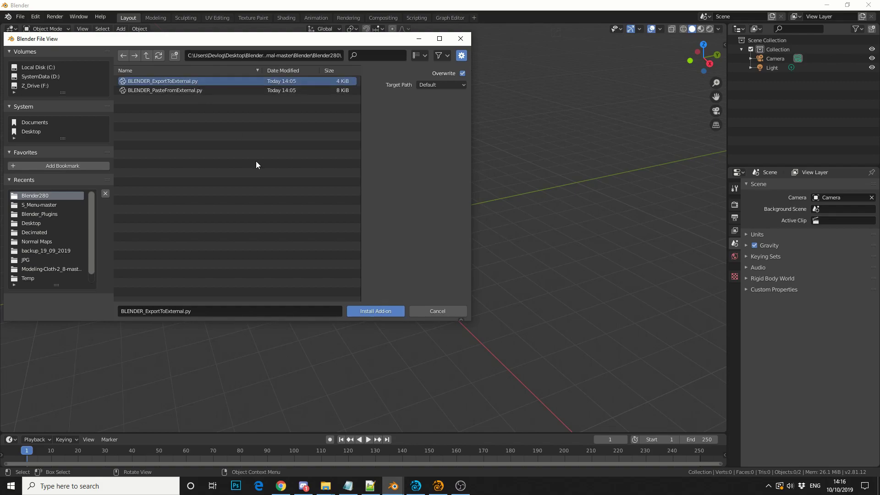
left_click(356, 310)
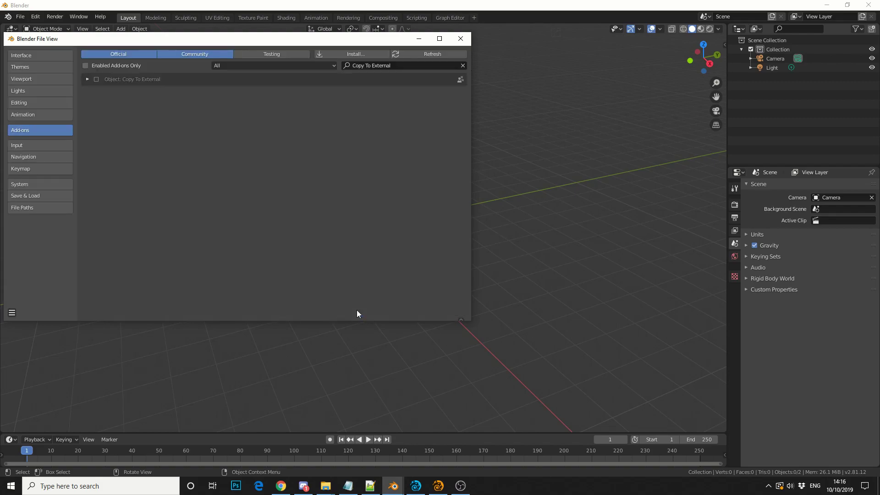
left_click(97, 80)
- Install BLENDER_PasteFromExternal.py, enable Paste From External, and close Preferences
left_click(342, 54)
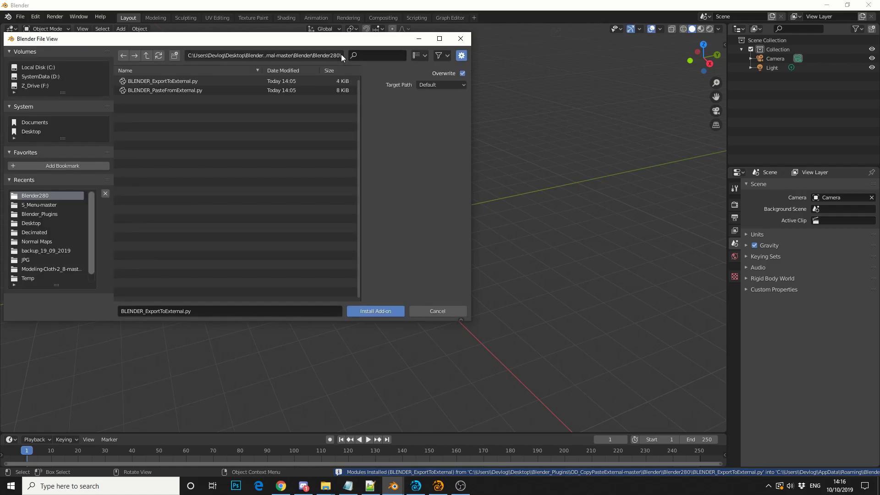
left_click(186, 92)
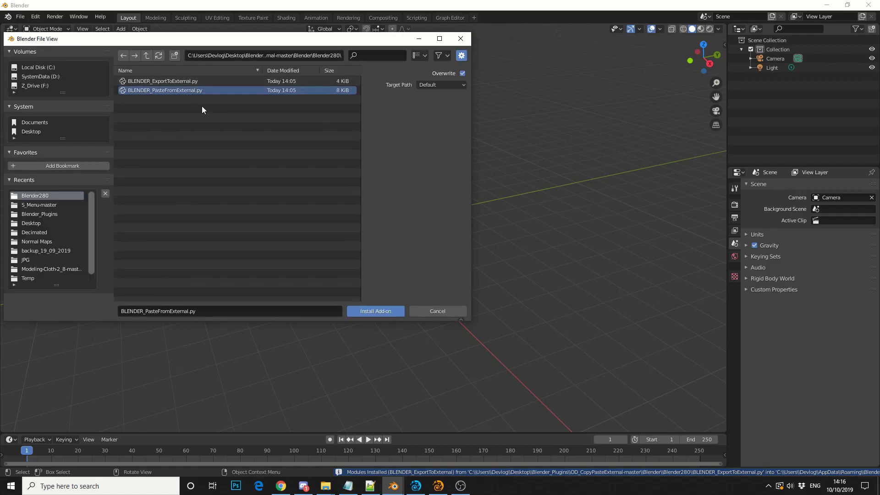
left_click(360, 311)
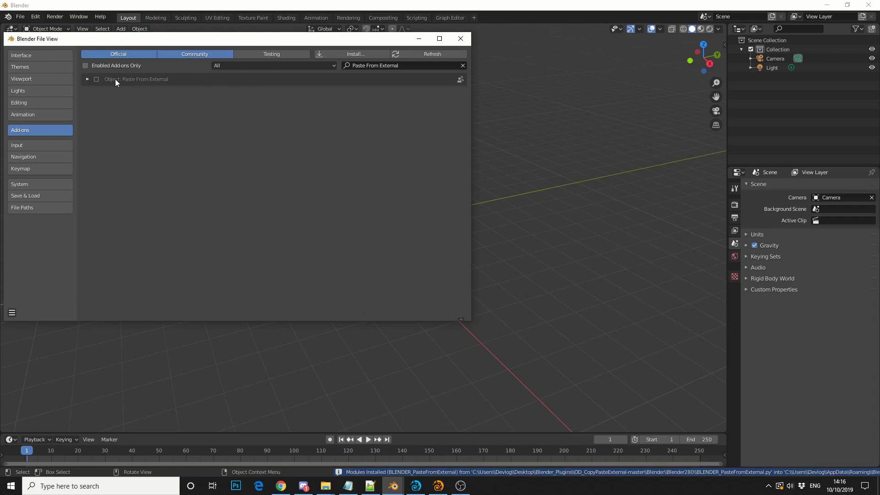
left_click(95, 81)
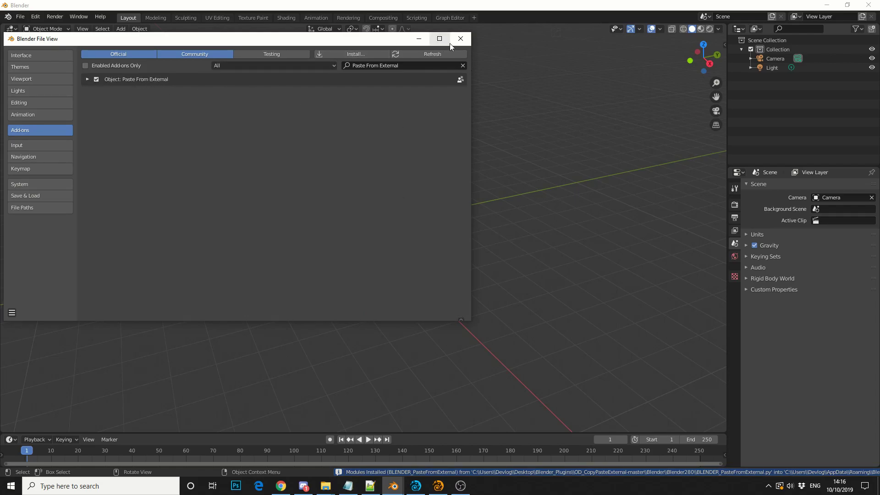
left_click(460, 39)
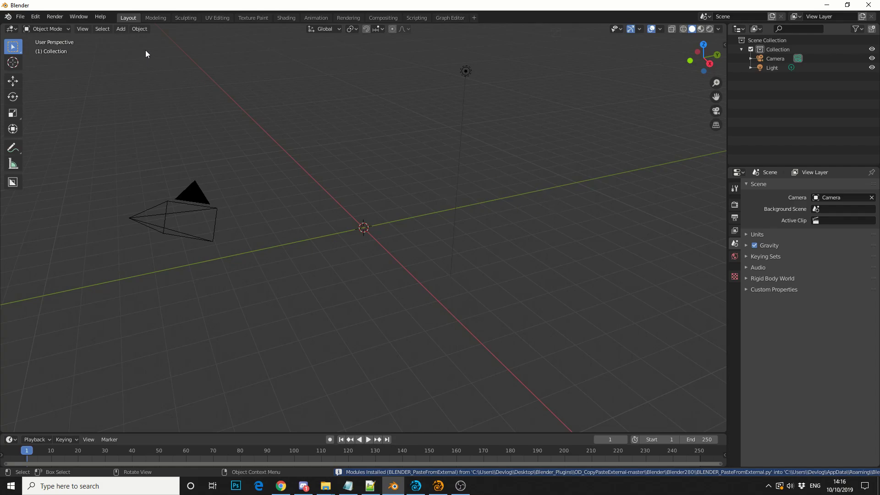
- Add a torus at the scene origin and view it from above
left_click(122, 29)
mouse_move(133, 40)
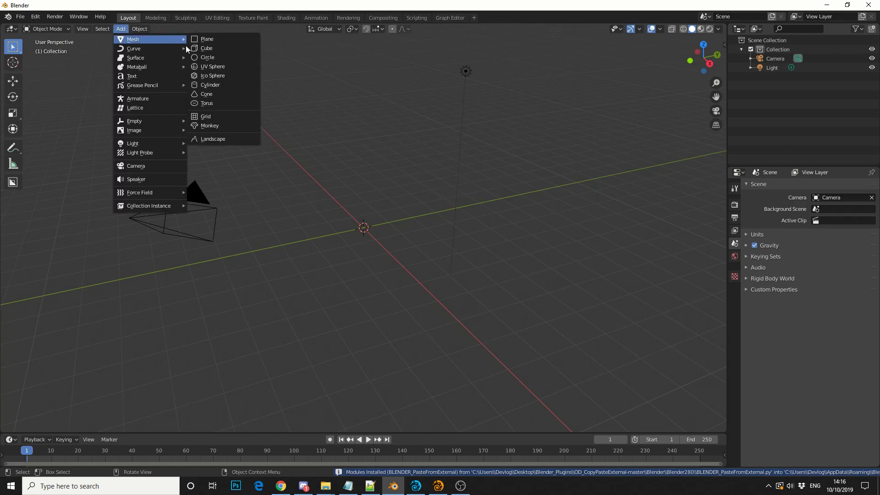
left_click(218, 104)
middle_click_drag(218, 104, 376, 238)
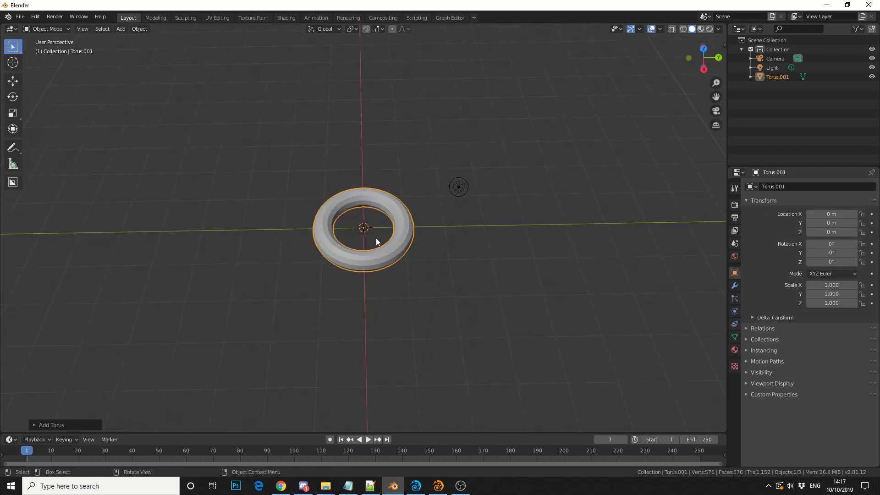
- Paint a weight gradient across the torus in Weight Paint mode
left_click(49, 29)
left_click(50, 79)
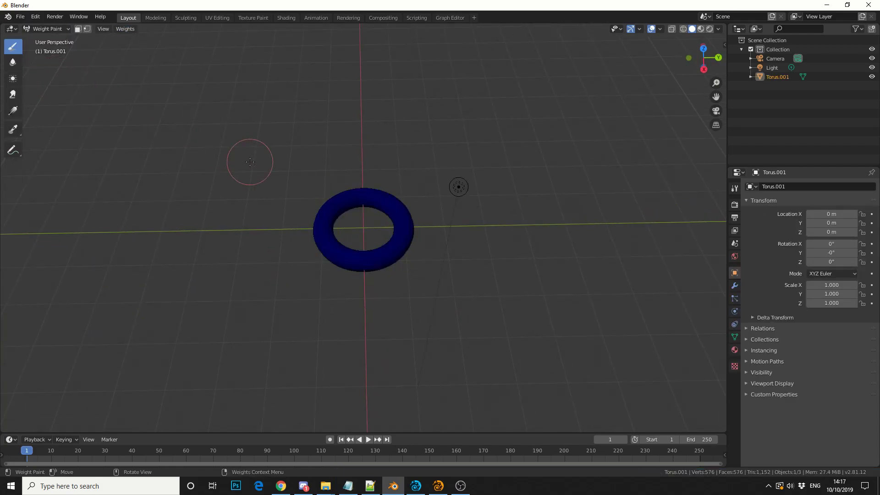
middle_click_drag(261, 179, 55, 132)
left_click(12, 111)
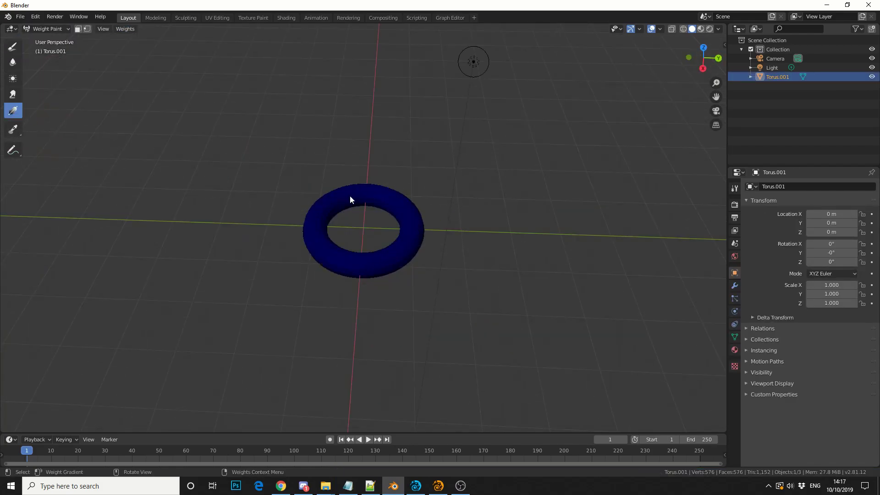
left_click_drag(319, 205, 491, 287)
middle_click_drag(492, 283, 573, 210)
- Return to Object Mode and copy the torus with Object > Copy To External
left_click(49, 29)
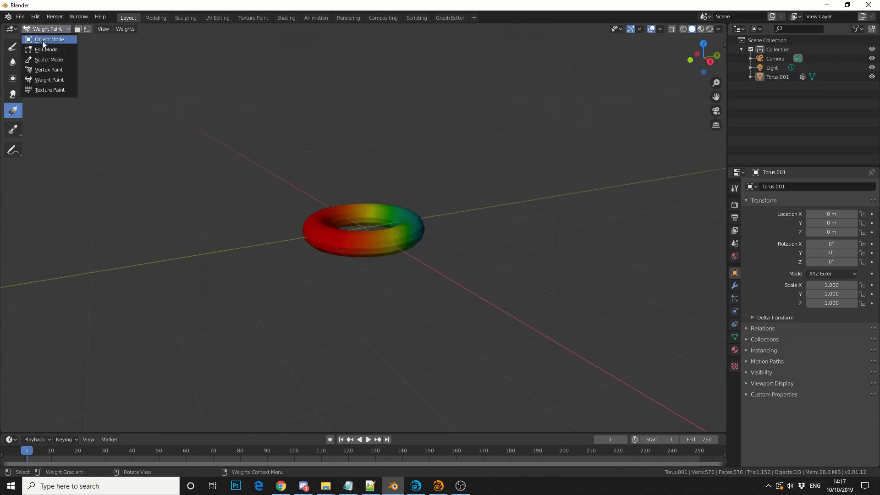
left_click(44, 43)
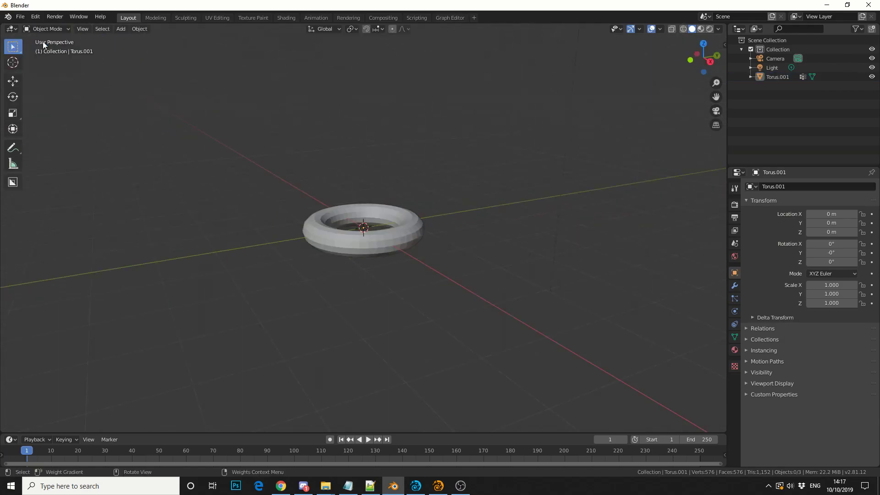
left_click(140, 29)
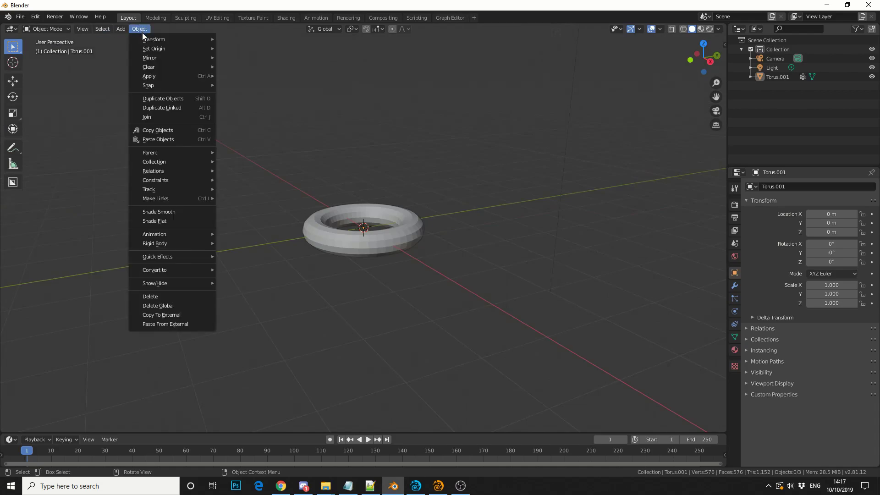
left_click(197, 315)
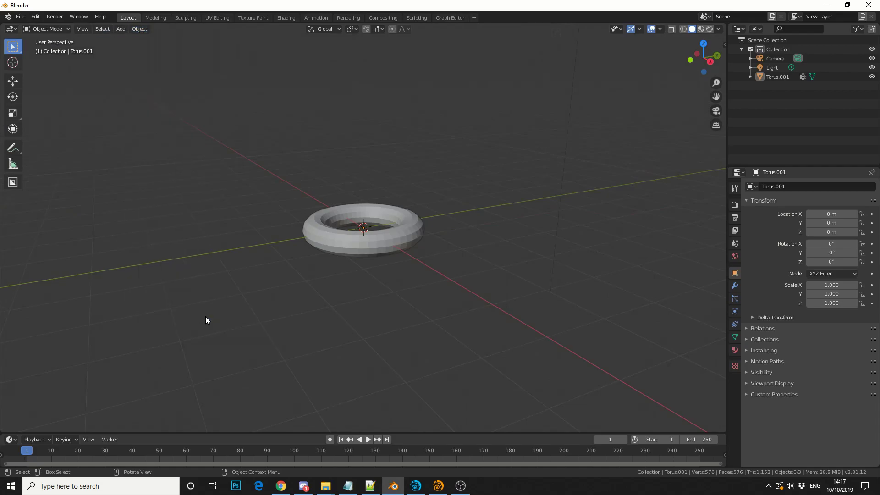
- Paste the Blender torus into LightWave Modeler and display its Group weight map
key("alt+Tab")
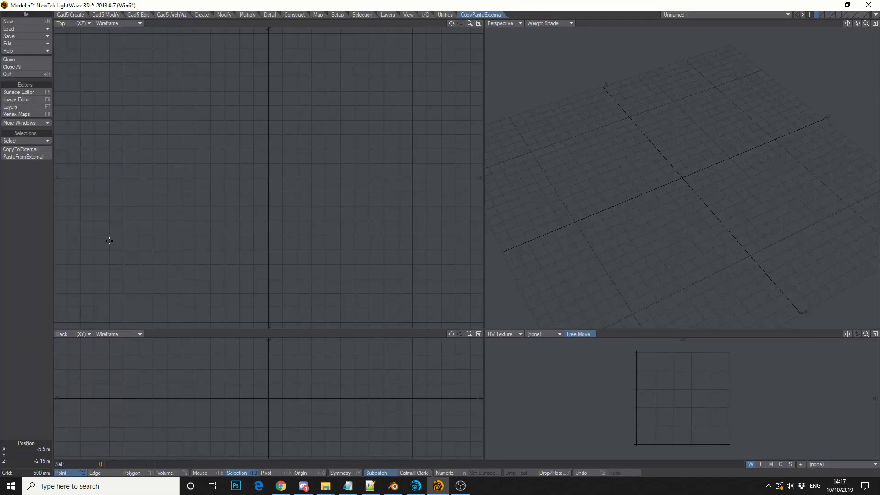
left_click(35, 158)
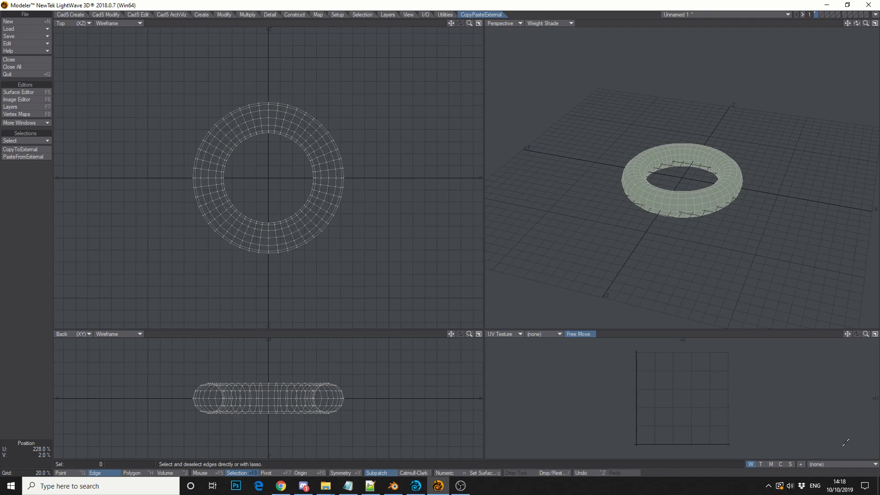
left_click(837, 464)
left_click(835, 459)
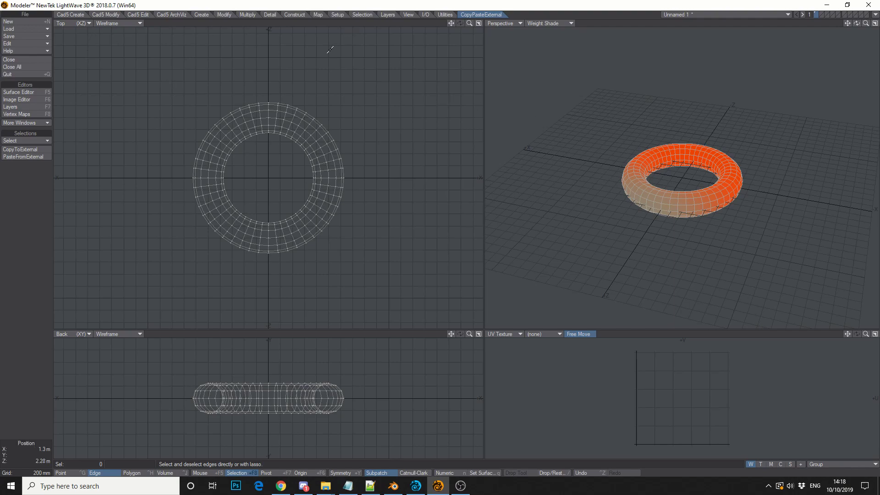
- Scale a 16-polygon patch of the torus to 283%, then send the mesh via CopyToExternal
key("ctrl+h")
left_click_drag(314, 133, 324, 158)
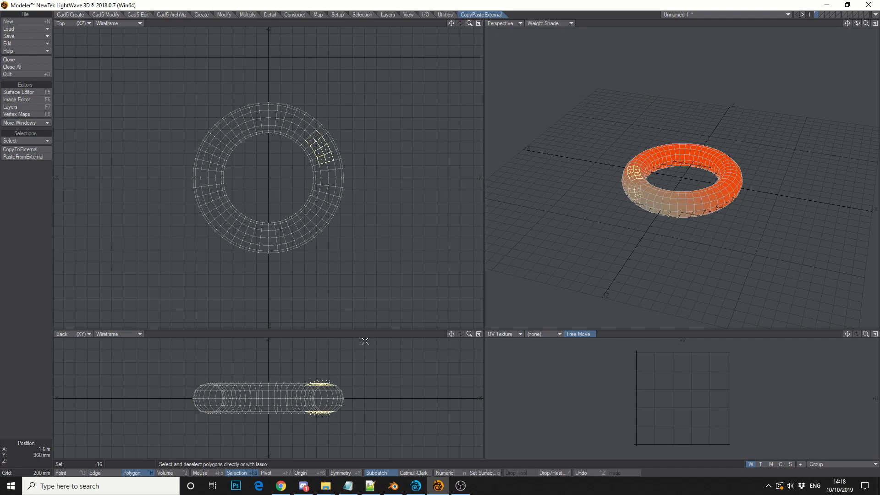
key("shift+h")
left_click_drag(358, 346, 403, 346)
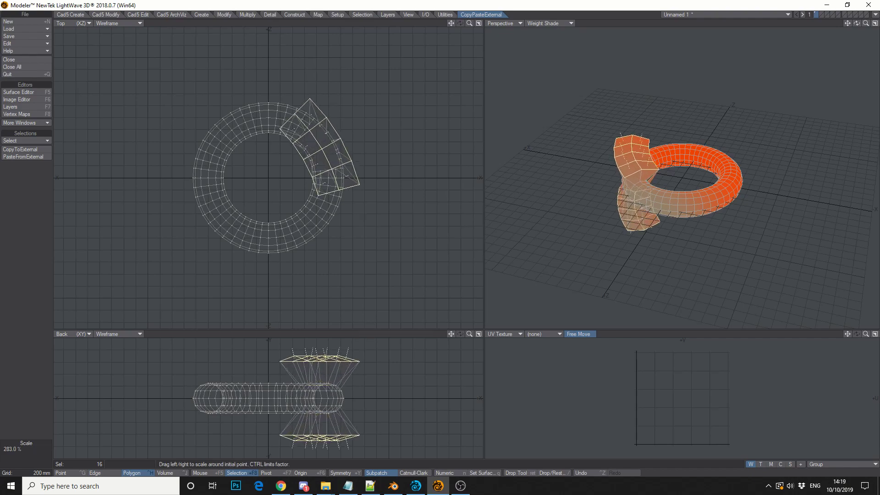
key("ctrl+g")
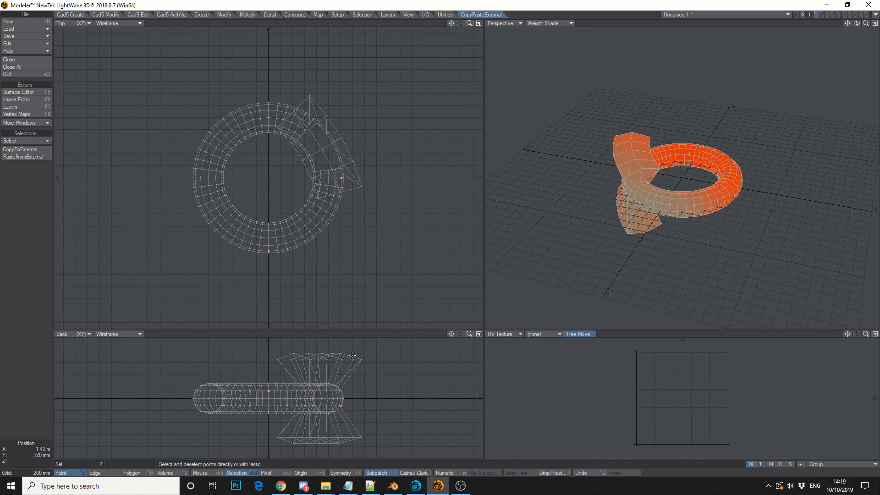
left_click(29, 150)
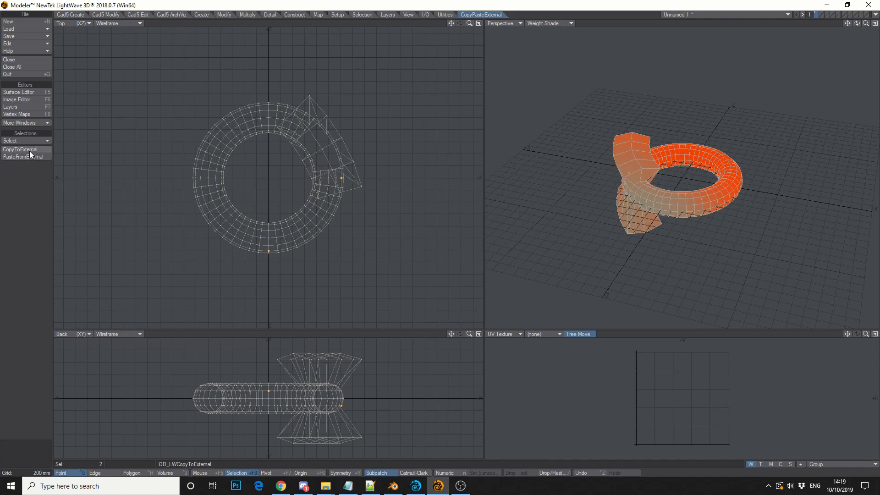
- Paste the LightWave-edited torus into Blender as ODCopy and orbit to view its flaps
left_click(393, 486)
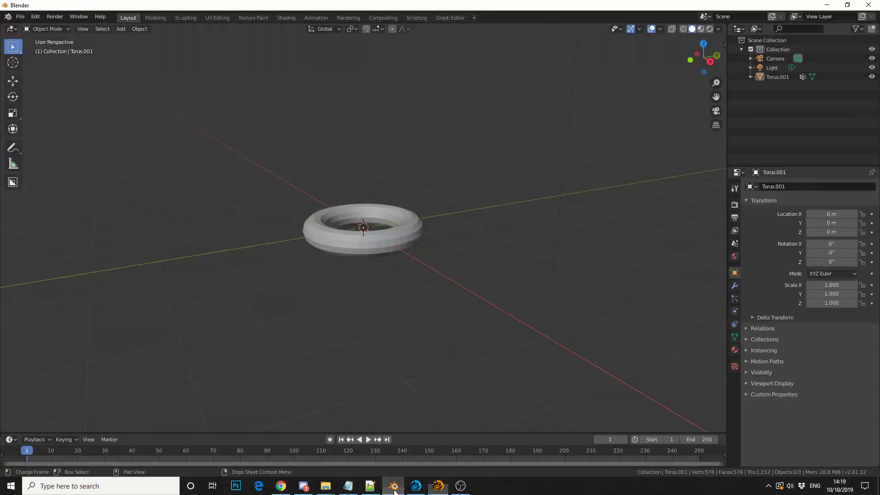
left_click(140, 30)
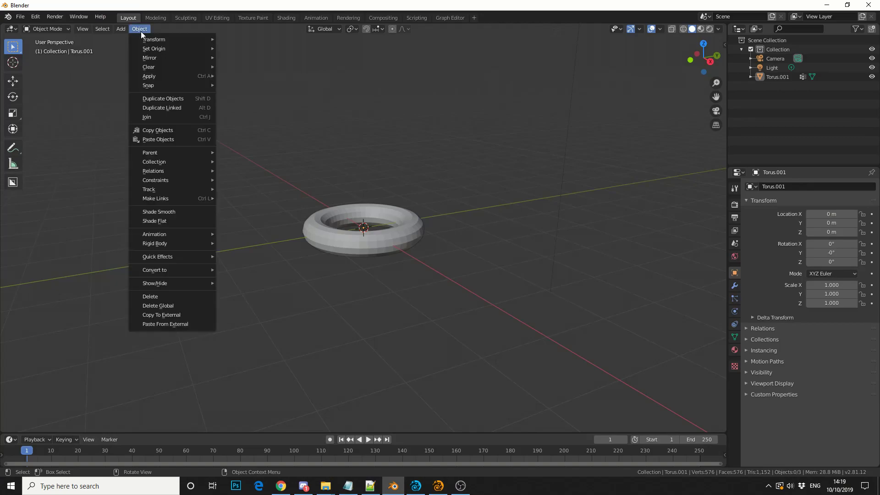
left_click(196, 323)
middle_click_drag(197, 322, 498, 316)
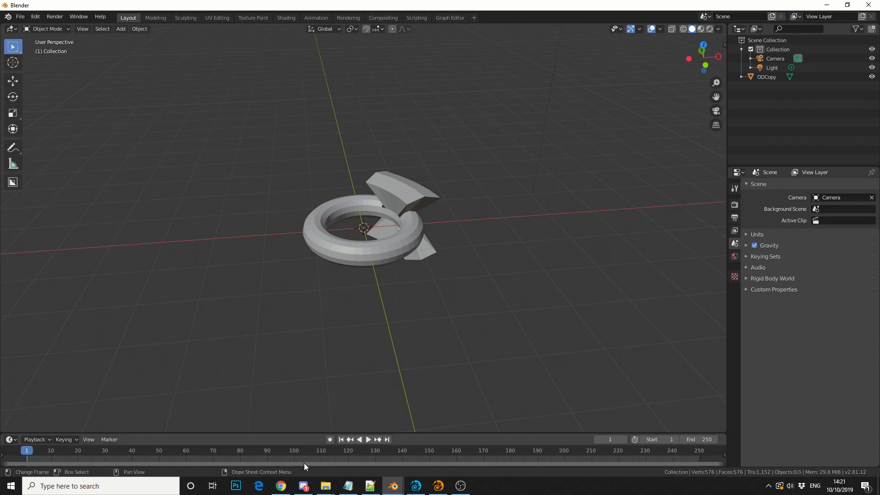
- Switch to the Chrome tab showing the OD_CopyPasteExternal GitHub repository
left_click(280, 486)
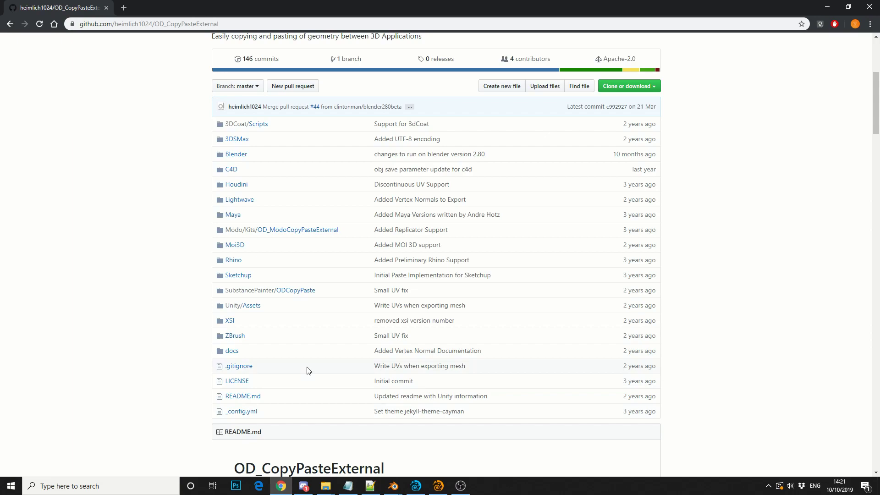